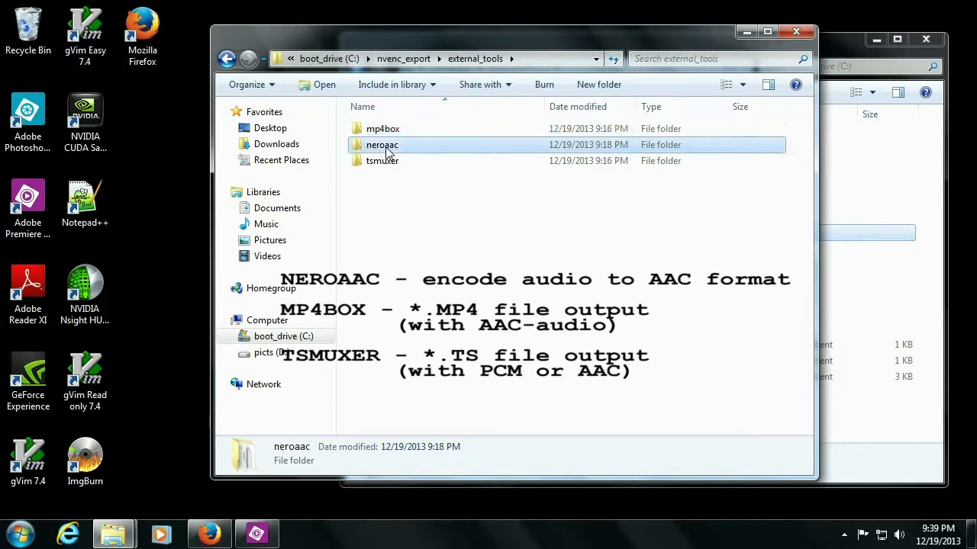
# Launch Adobe Premiere Elements 12 and open the existing project 1080p24_51.prel in the video editor.
pyautogui.click(389, 164)
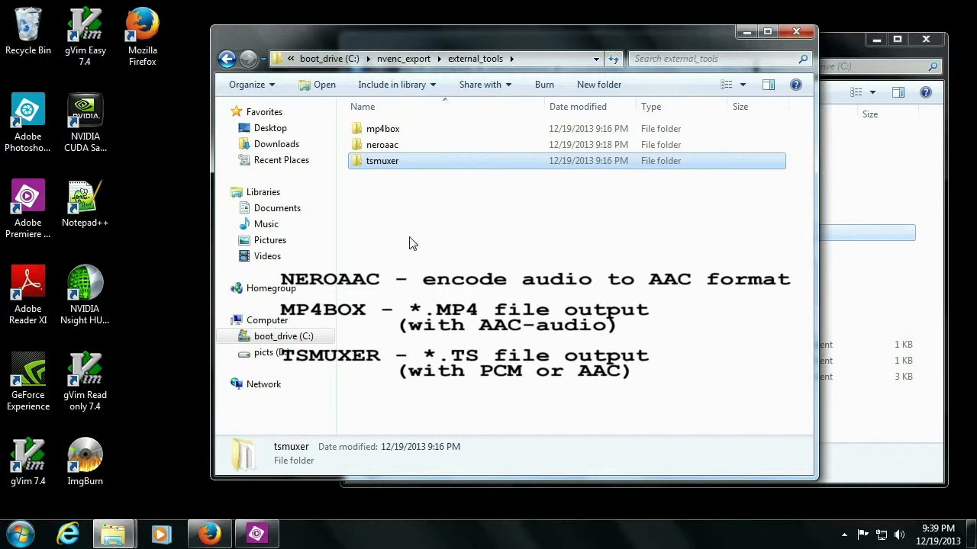
pyautogui.press('BackSpace')
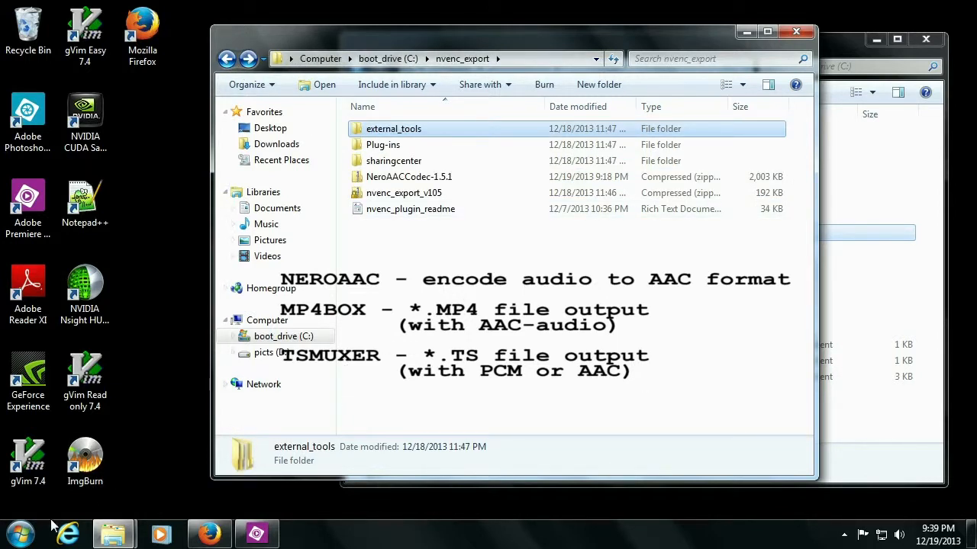
pyautogui.click(20, 534)
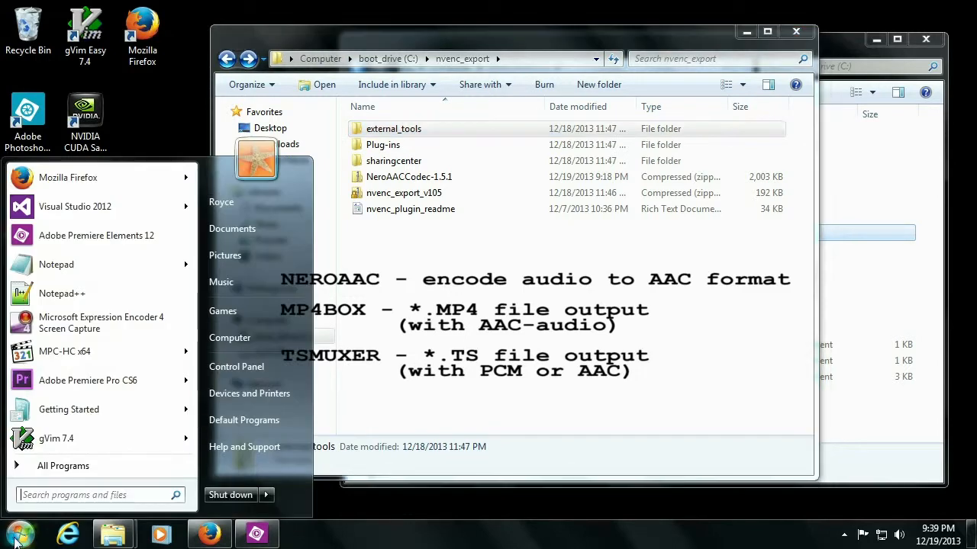
pyautogui.click(89, 231)
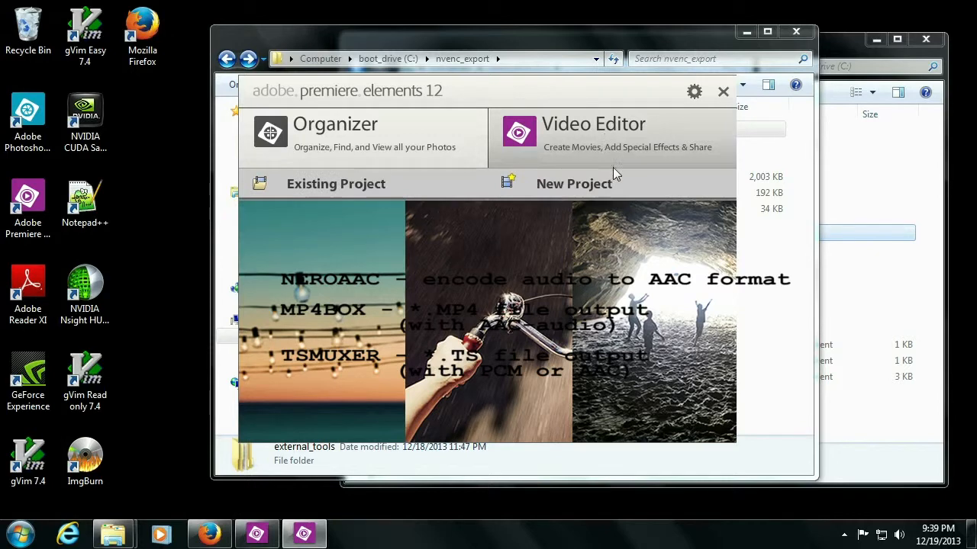
pyautogui.click(366, 185)
pyautogui.click(393, 193)
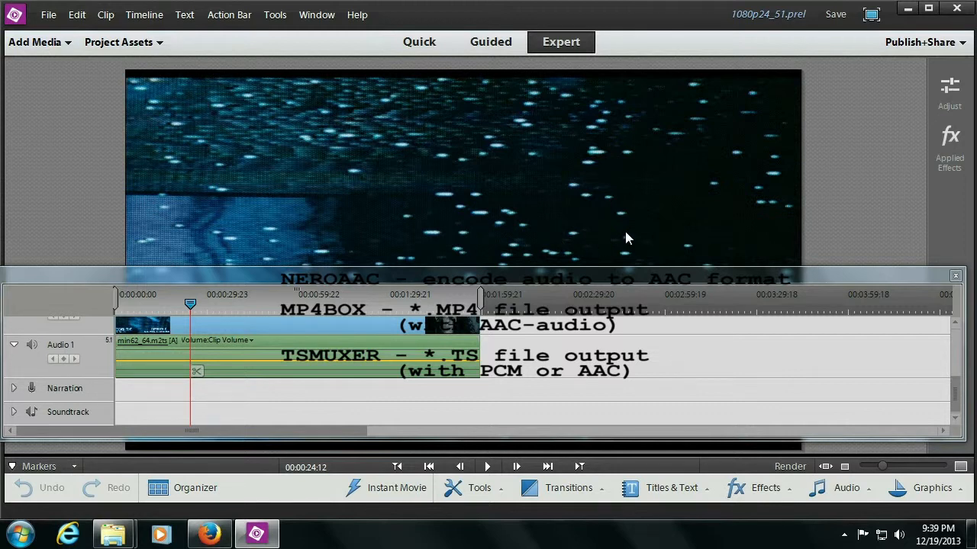
# Set up a Computer export using the Others third-party plug-in format and the nvenc_export_33_1920_1080p24 preset.
pyautogui.click(924, 45)
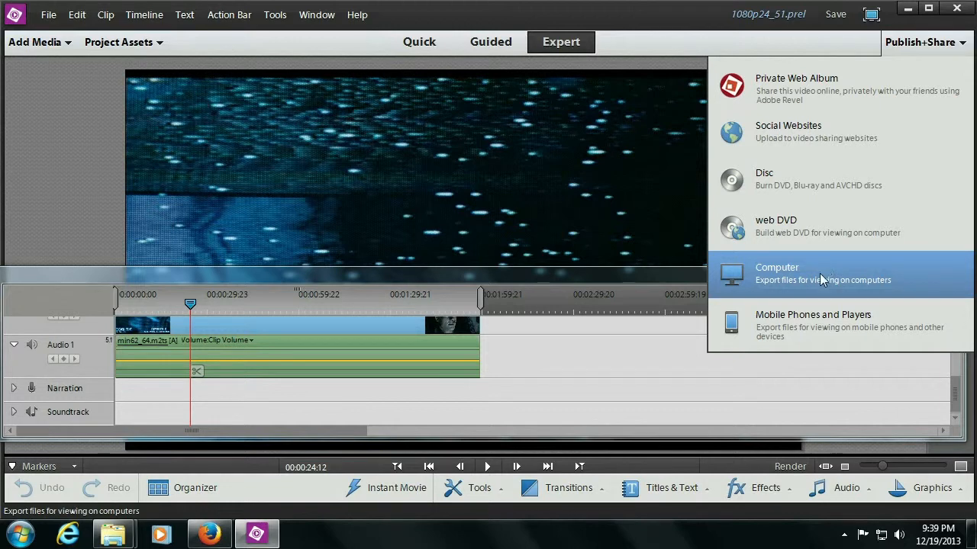
pyautogui.click(779, 271)
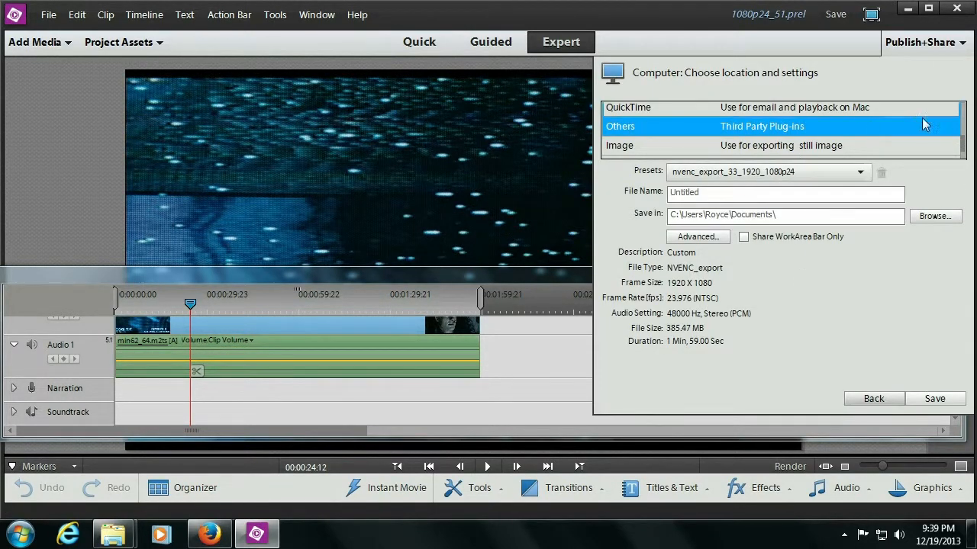
pyautogui.moveTo(966, 139)
pyautogui.mouseDown()
pyautogui.moveTo(965, 114)
pyautogui.moveTo(964, 156)
pyautogui.mouseUp()
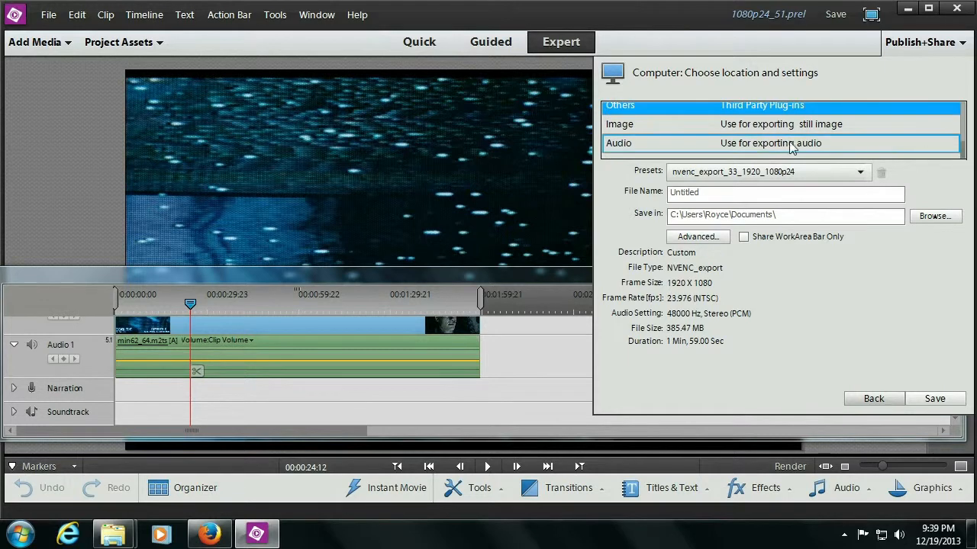
pyautogui.click(855, 172)
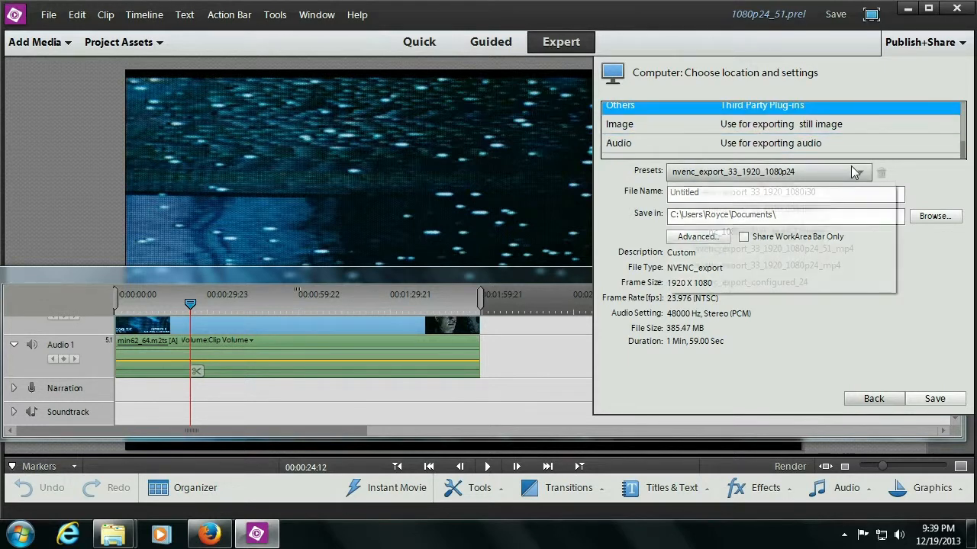
pyautogui.click(770, 210)
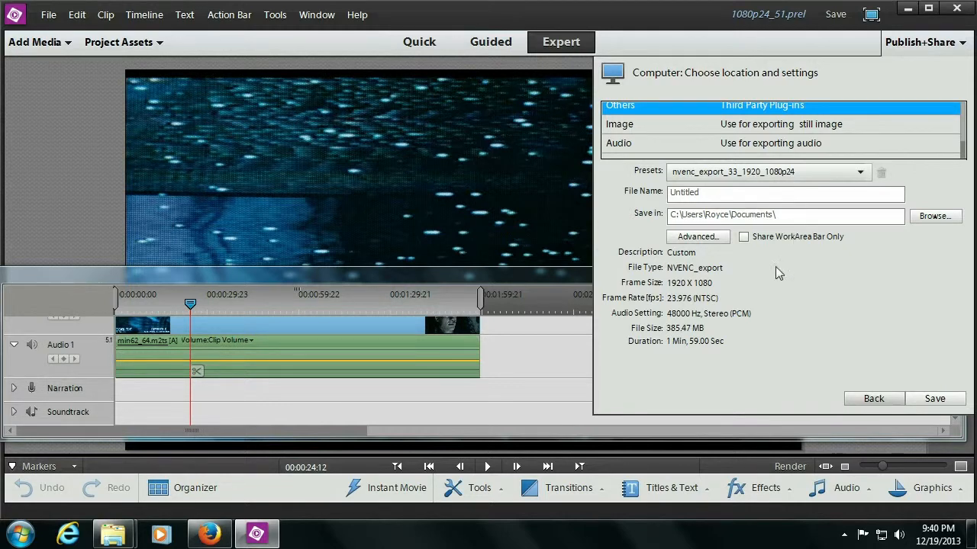
# Open the advanced export settings and set the audio format to AAC.
pyautogui.click(696, 238)
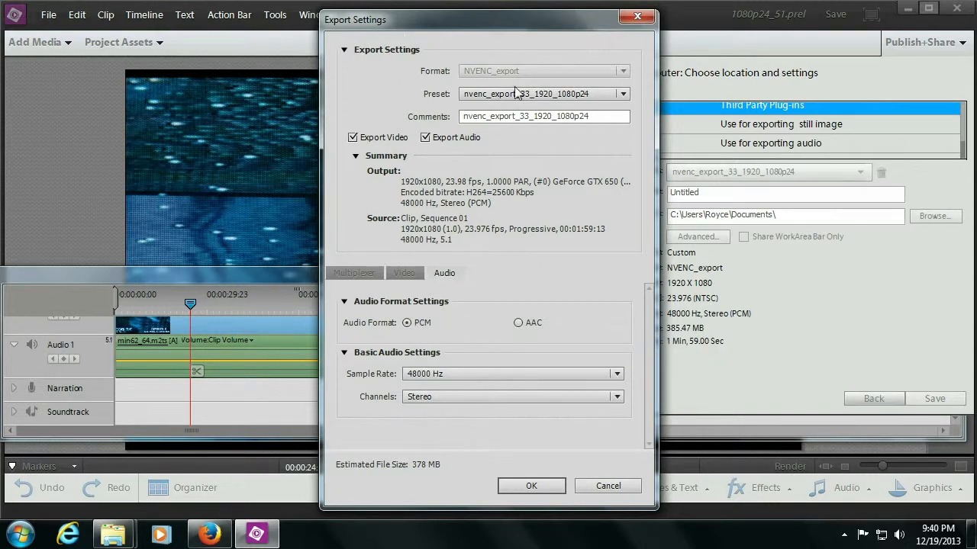
pyautogui.click(404, 273)
pyautogui.click(444, 273)
pyautogui.click(519, 323)
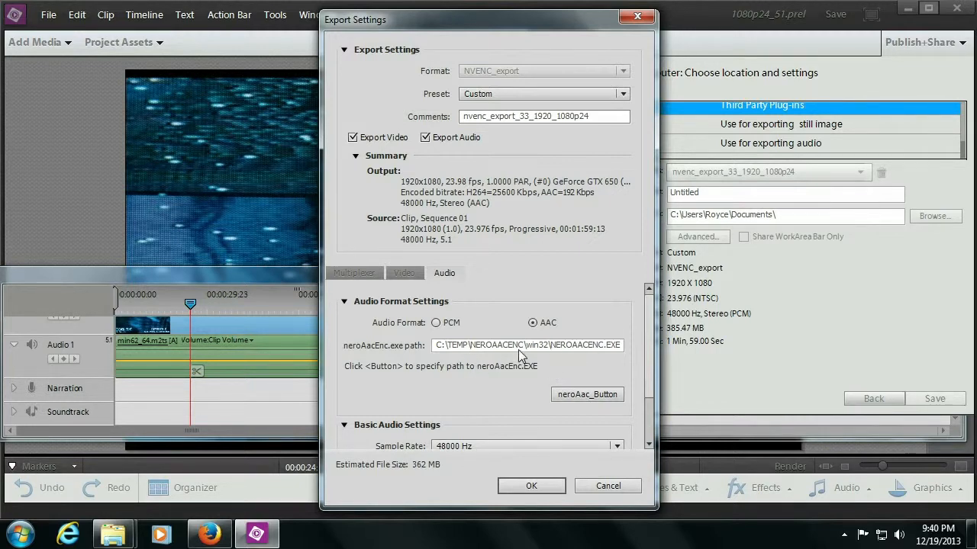
# Set the AAC encoder path to neroAacEnc in C:\nvenc_export\external_tools\neroaac.
pyautogui.click(564, 395)
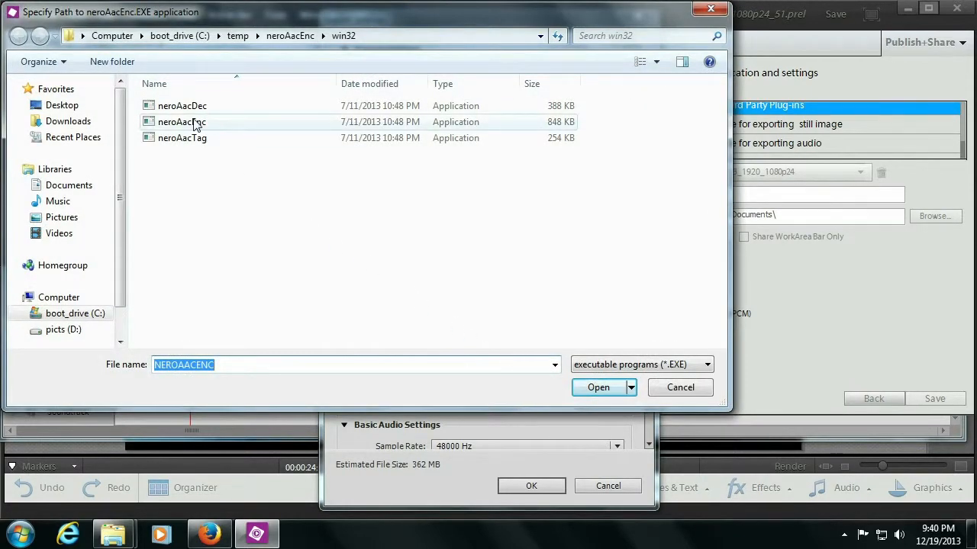
pyautogui.click(183, 37)
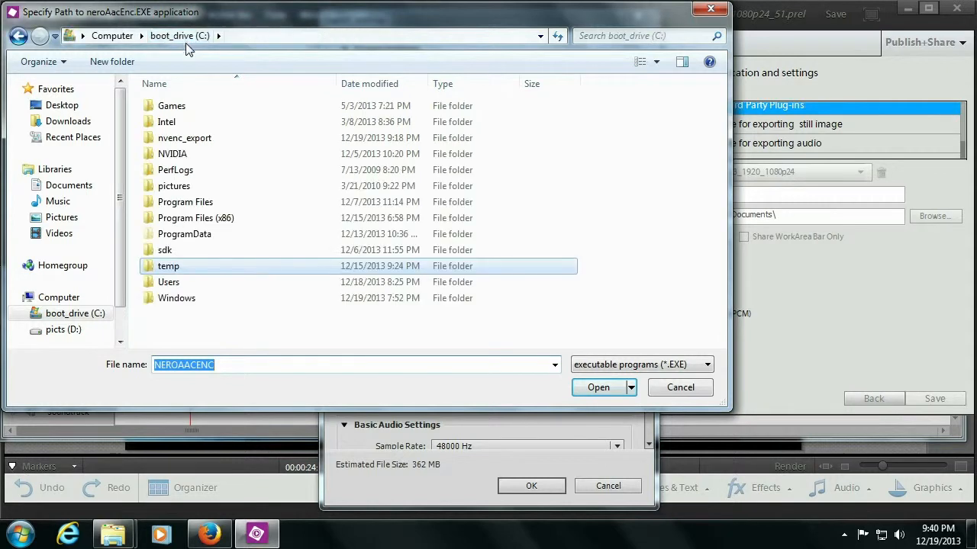
pyautogui.doubleClick(193, 142)
pyautogui.click(181, 112)
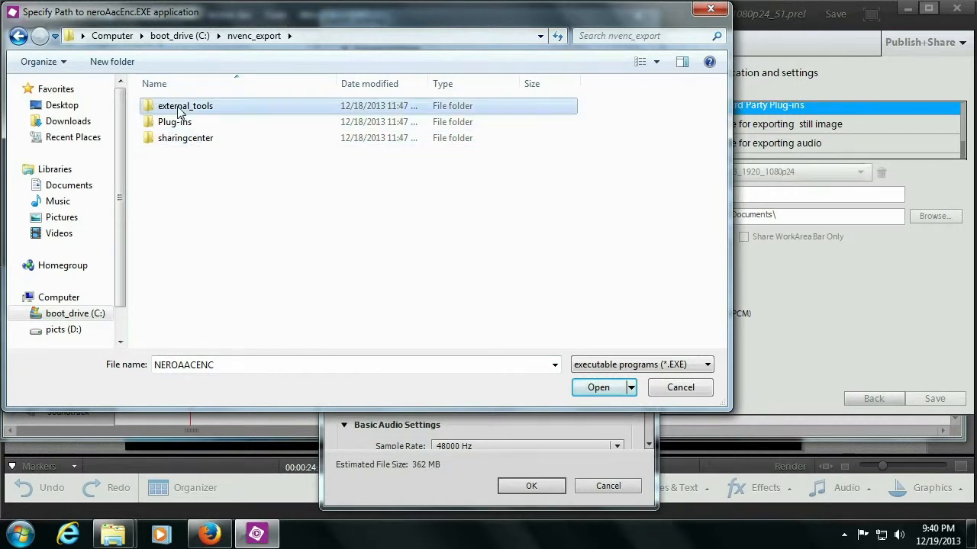
pyautogui.doubleClick(180, 111)
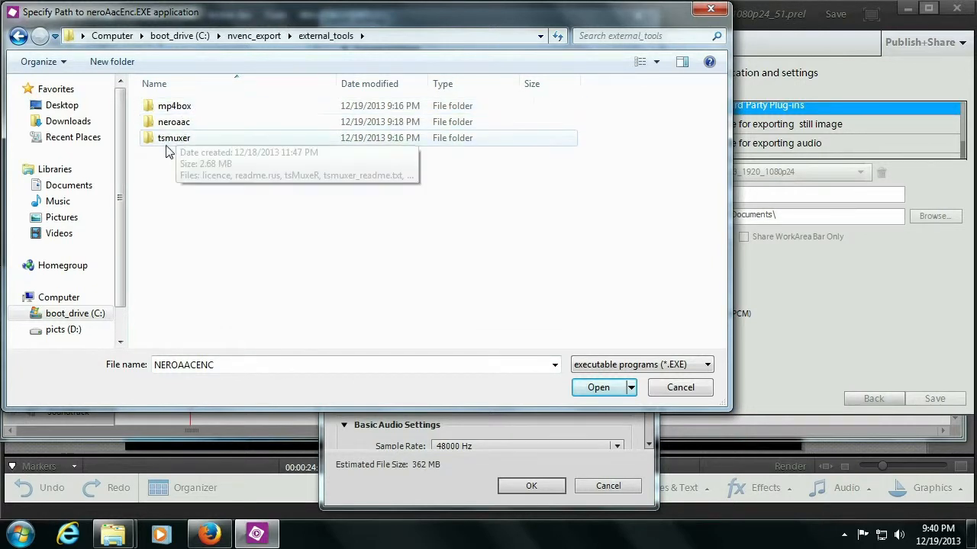
pyautogui.doubleClick(174, 127)
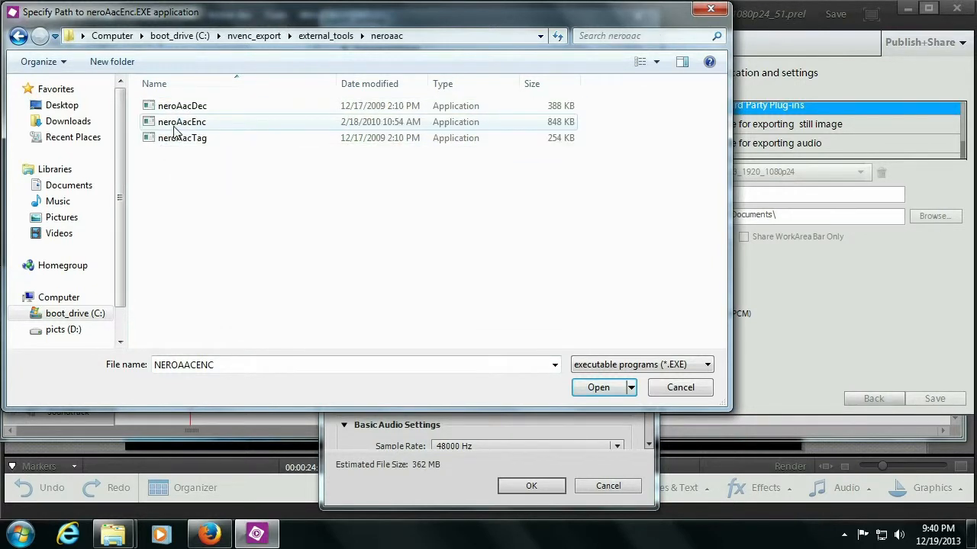
pyautogui.click(193, 124)
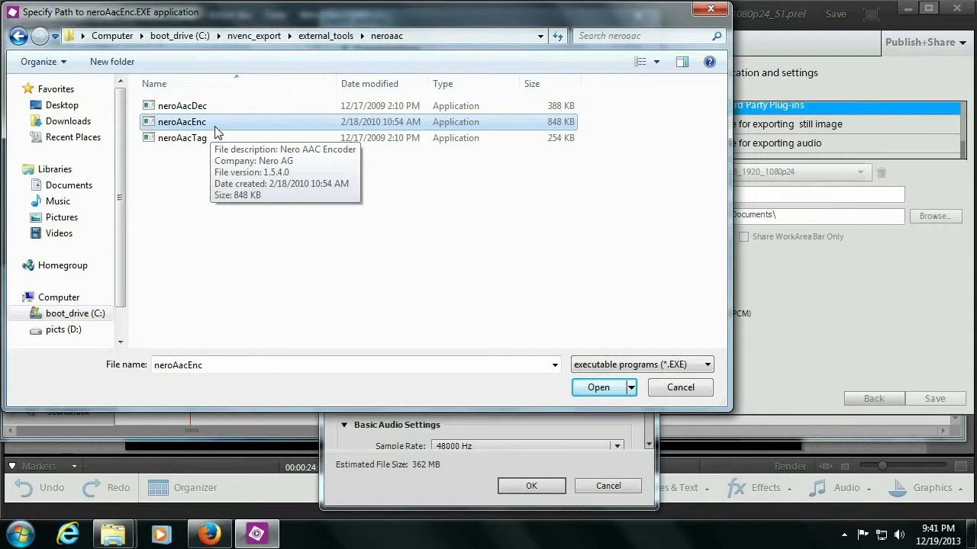
pyautogui.doubleClick(213, 122)
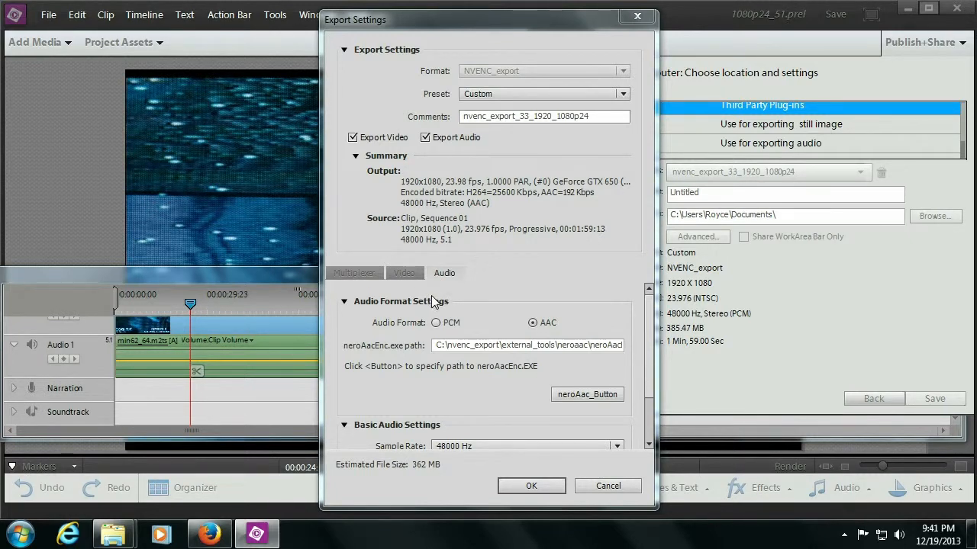
# Set the multiplexing to MP4 and its executable path to C:\nvenc_export\external_tools\mp4box\MP4Box.exe.
pyautogui.click(354, 274)
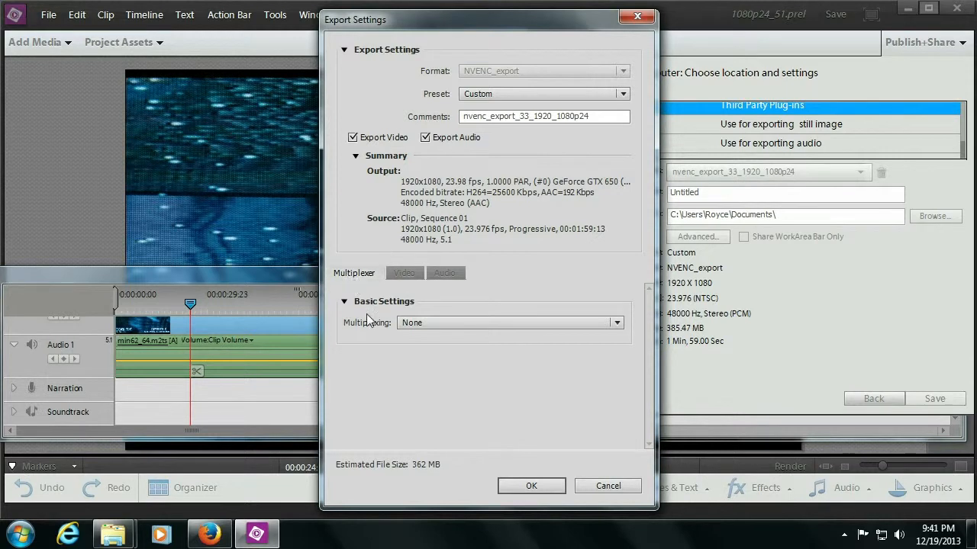
pyautogui.click(447, 323)
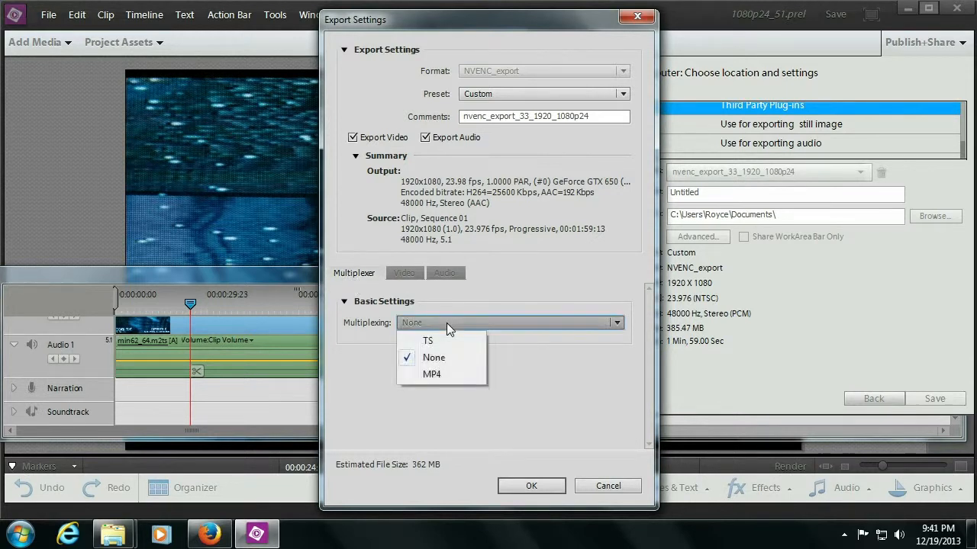
pyautogui.click(441, 375)
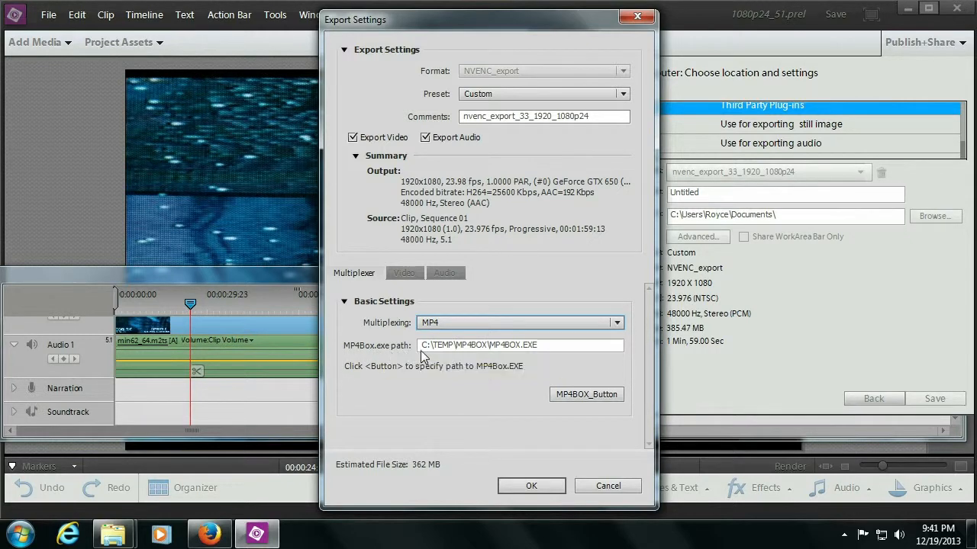
pyautogui.click(605, 394)
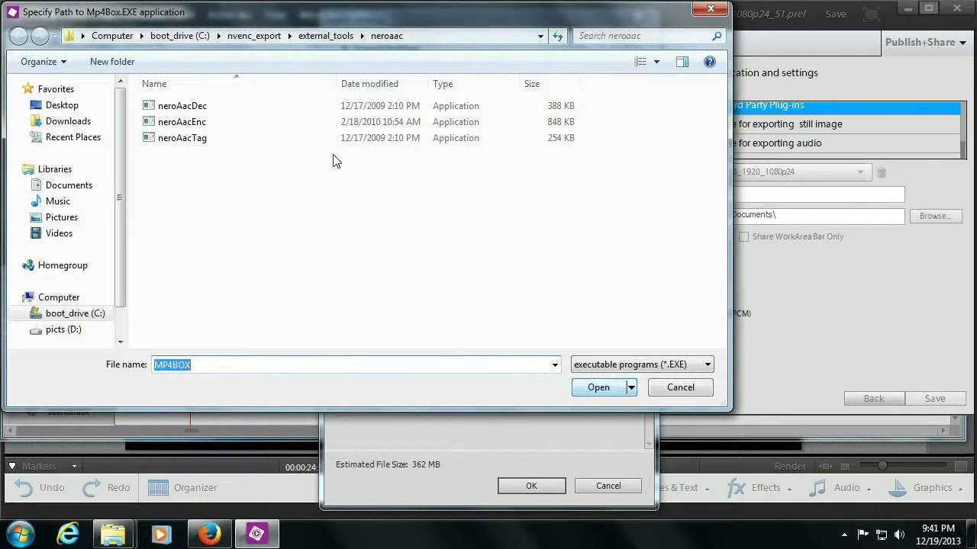
pyautogui.click(328, 35)
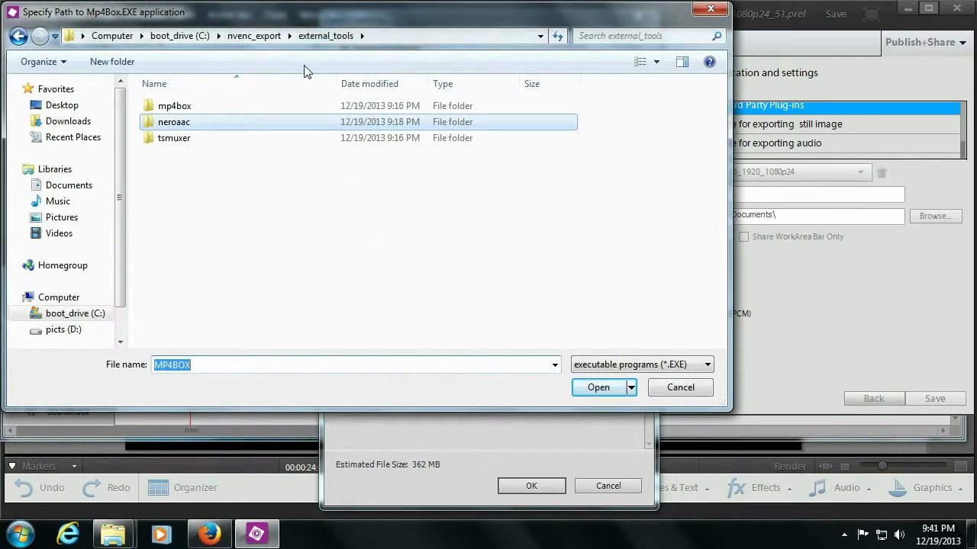
pyautogui.doubleClick(183, 106)
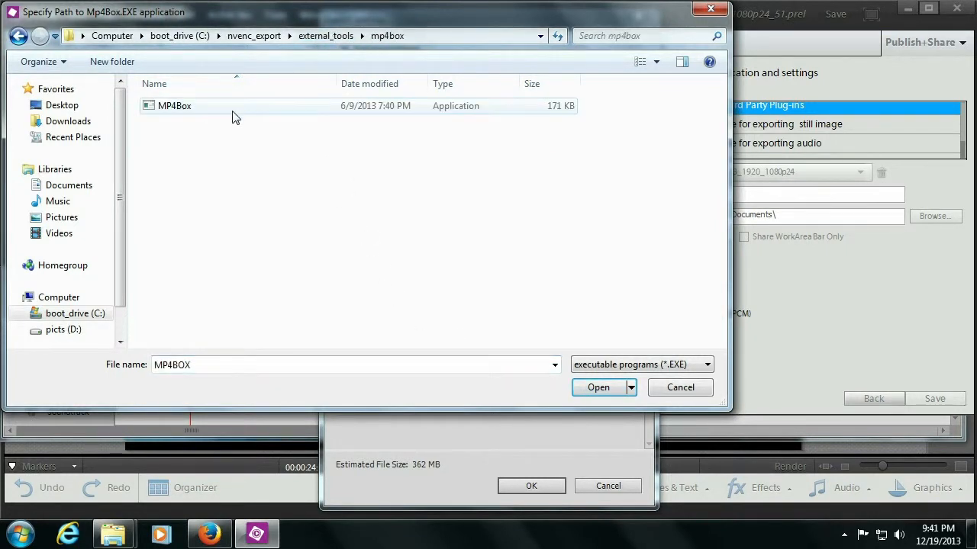
pyautogui.doubleClick(180, 107)
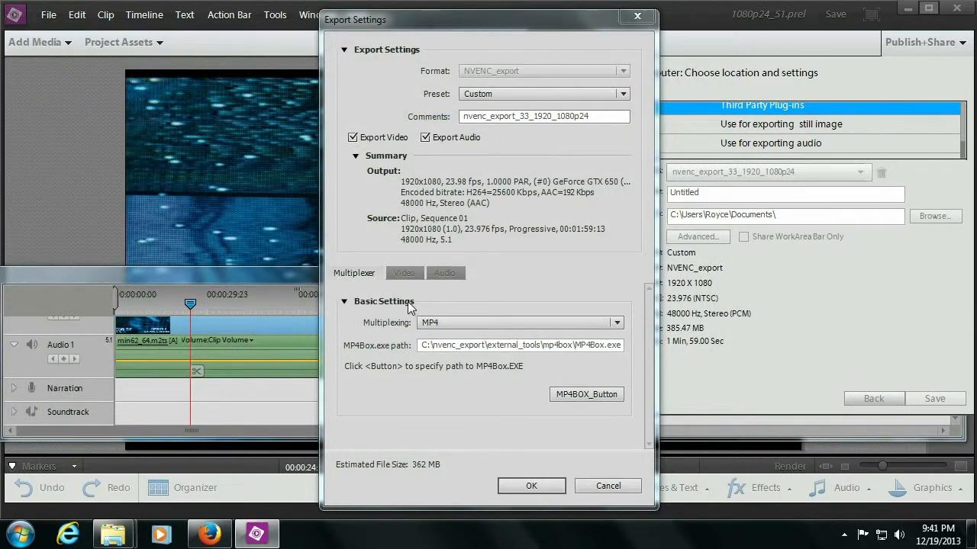
# Set the multiplexing to TS and its executable path to tsMuxeR in C:\nvenc_export\external_tools\tsmuxer.
pyautogui.click(448, 322)
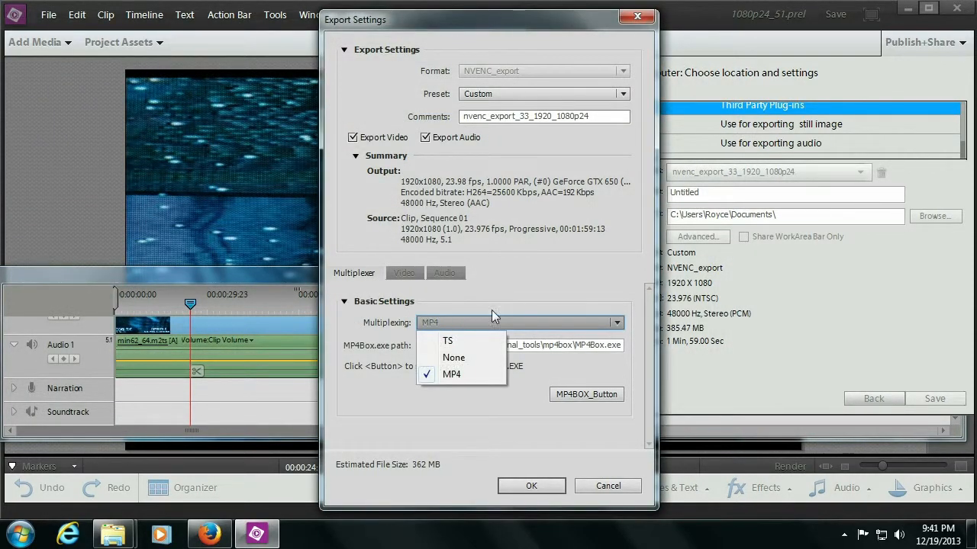
pyautogui.click(457, 340)
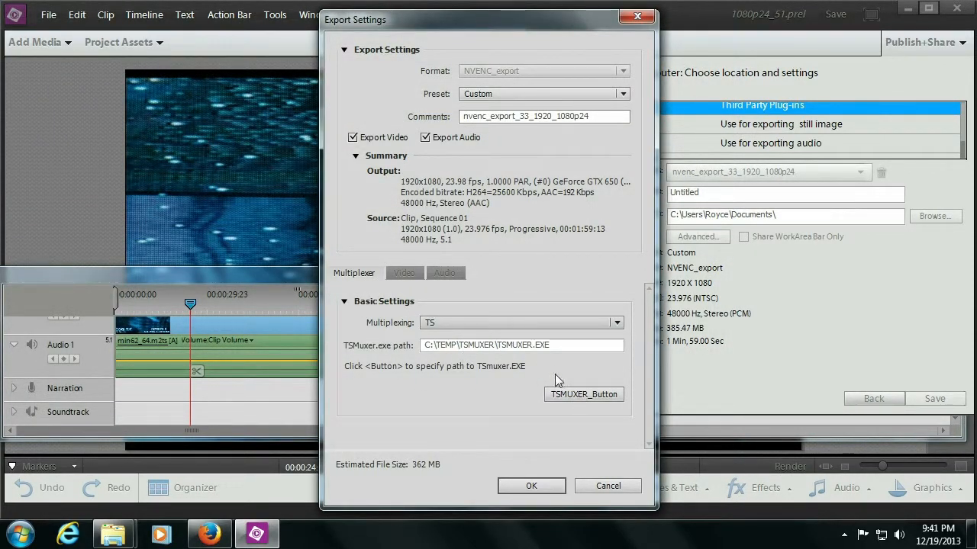
pyautogui.click(569, 395)
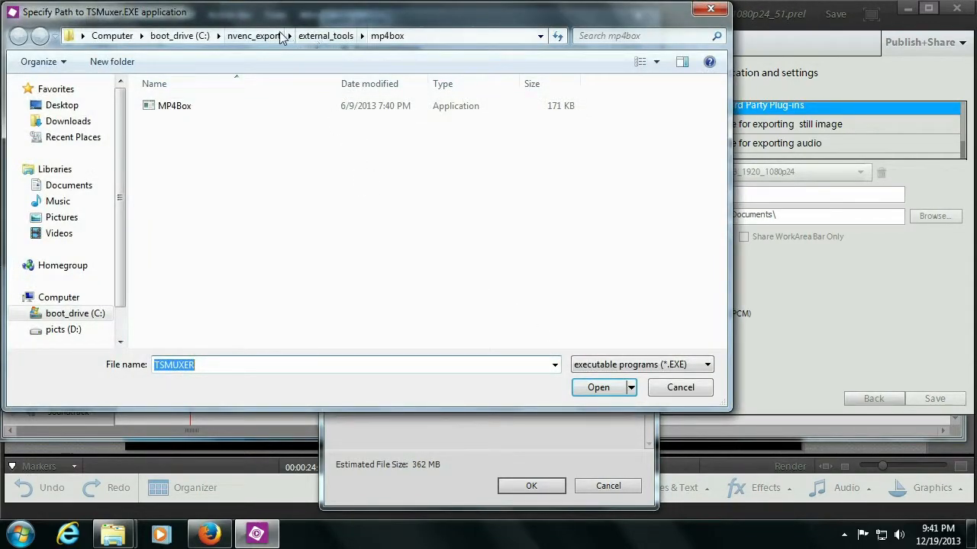
pyautogui.click(319, 38)
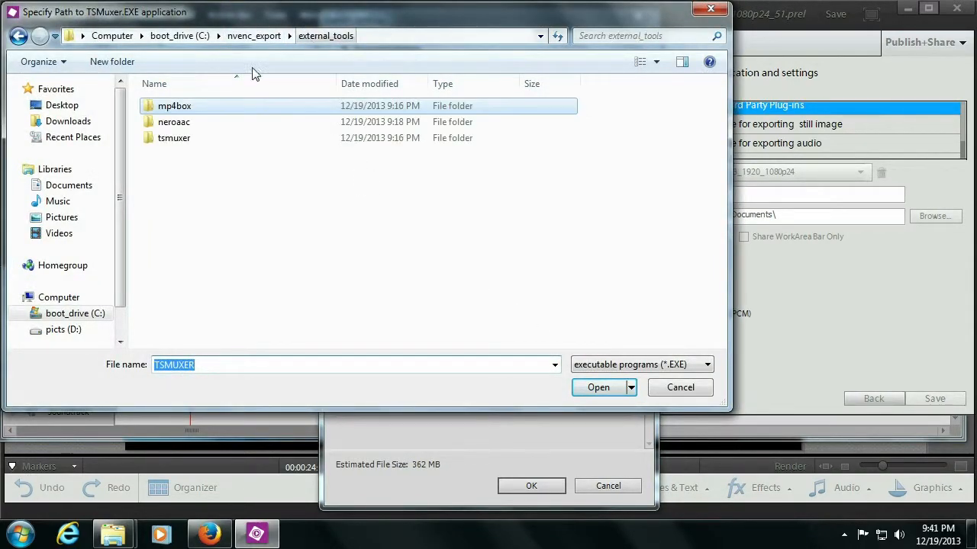
pyautogui.doubleClick(193, 139)
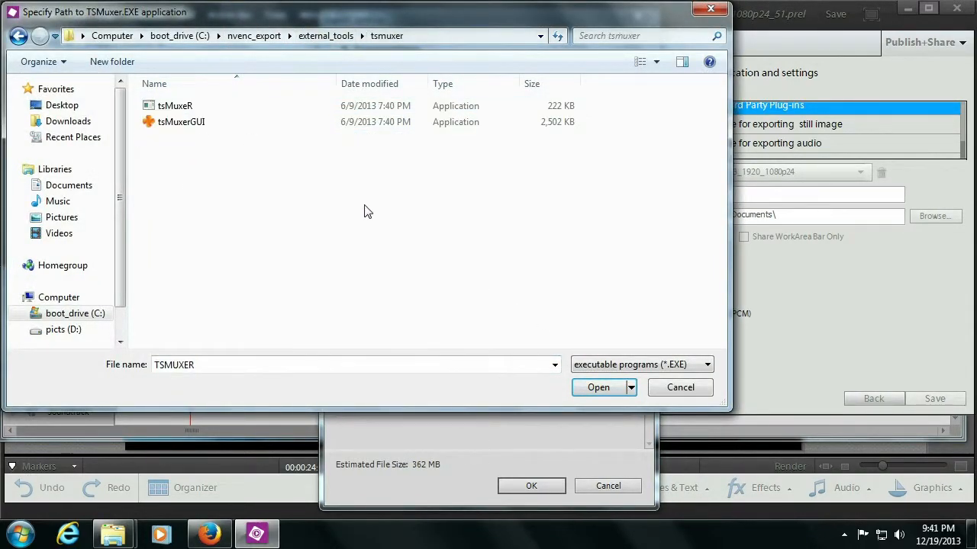
pyautogui.click(179, 111)
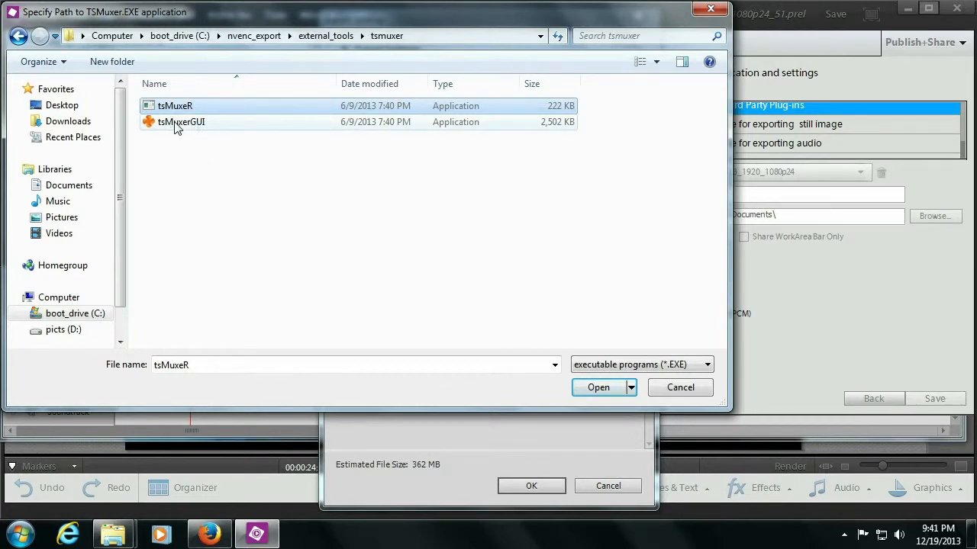
pyautogui.doubleClick(183, 108)
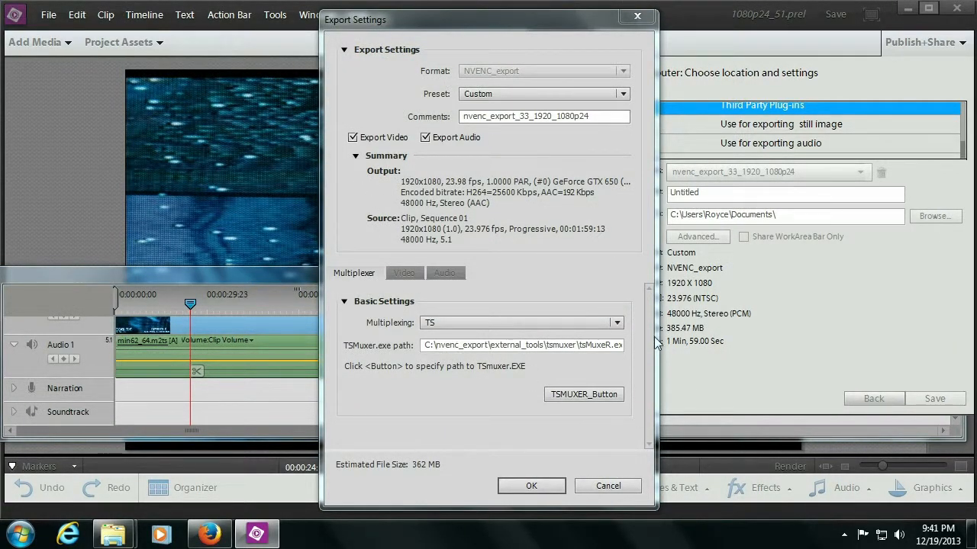
# Switch the multiplexing back to MP4.
pyautogui.click(442, 323)
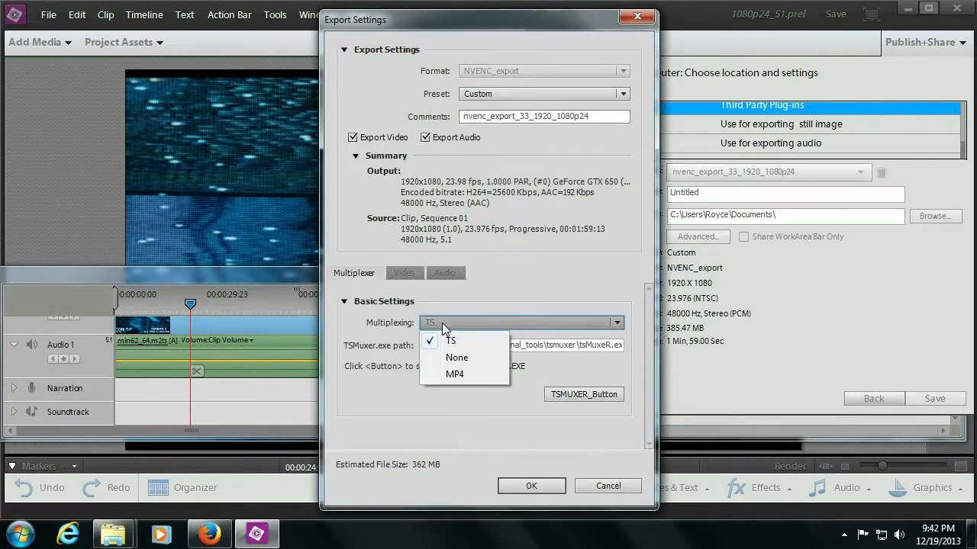
pyautogui.click(456, 374)
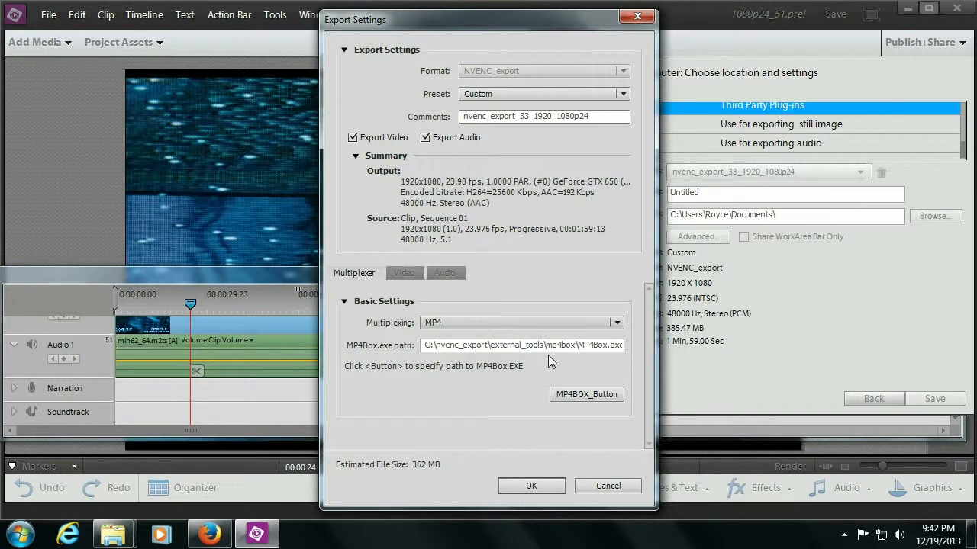
# Change the export settings comment to nvenc_export_33_1920_1080p24_aac.
pyautogui.click(446, 273)
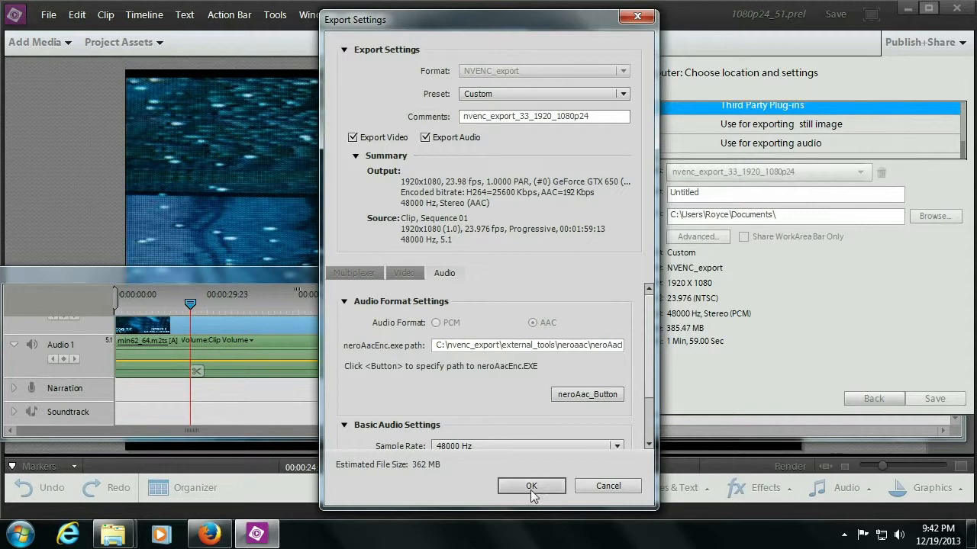
pyautogui.moveTo(616, 116); pyautogui.dragTo(460, 116)
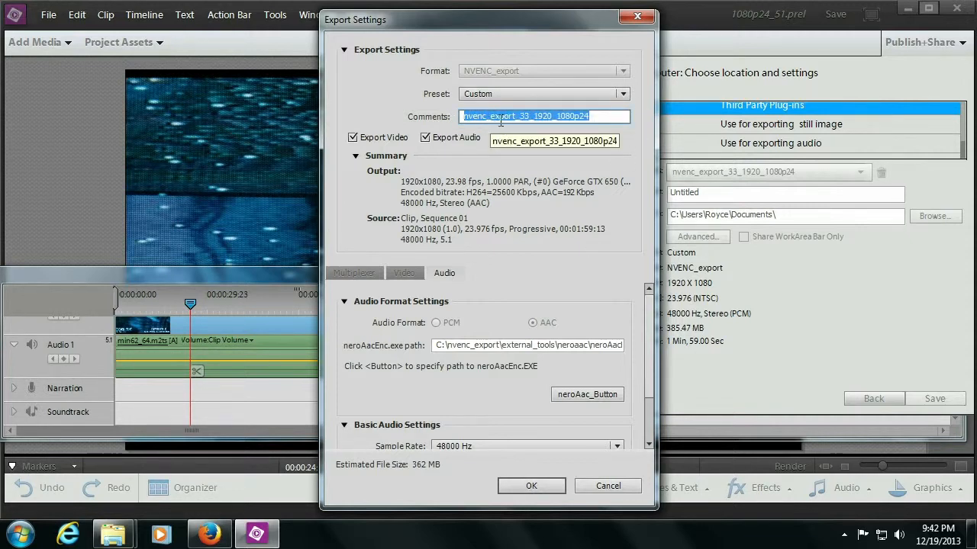
pyautogui.click(595, 116)
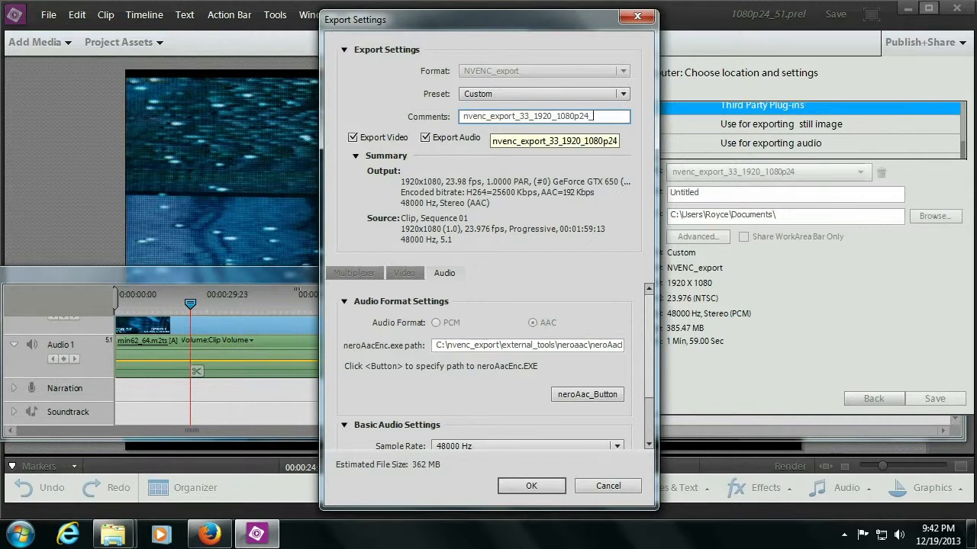
pyautogui.write('aac')
# Copy the comment text and save the MP4 export settings as a preset named nvenc_export_33_1920_1080p24_aac.
pyautogui.click(364, 274)
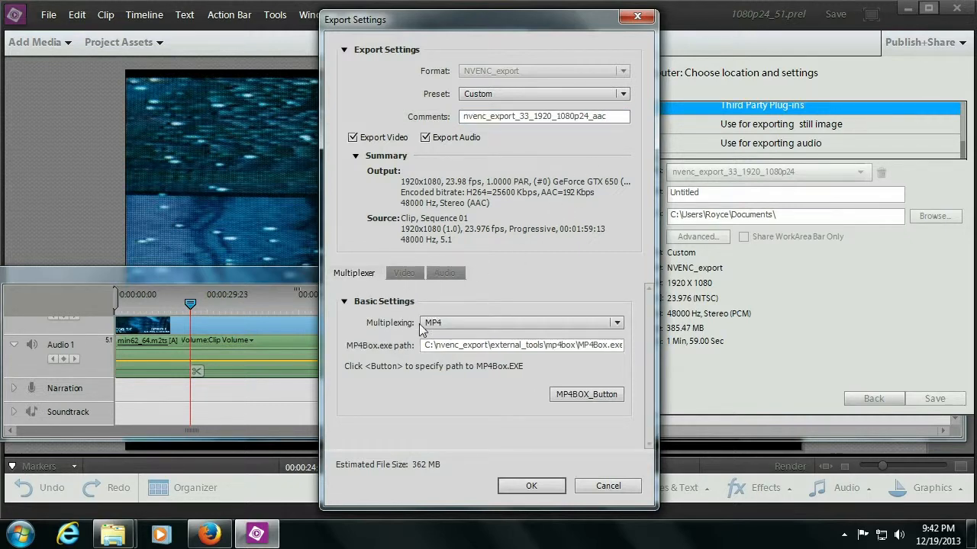
pyautogui.moveTo(615, 122); pyautogui.dragTo(463, 118)
pyautogui.hotkey('ctrl', 'c')
pyautogui.click(534, 486)
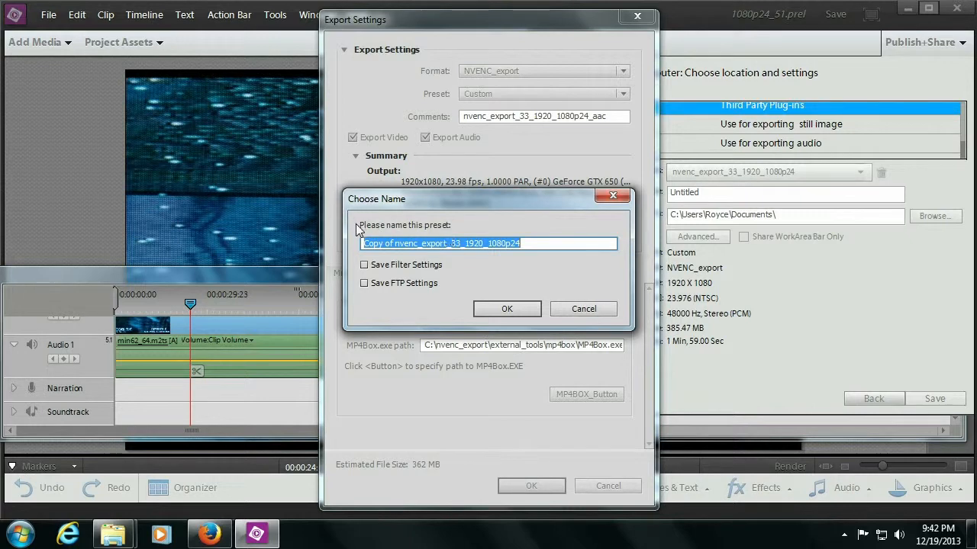
pyautogui.hotkey('ctrl', 'v')
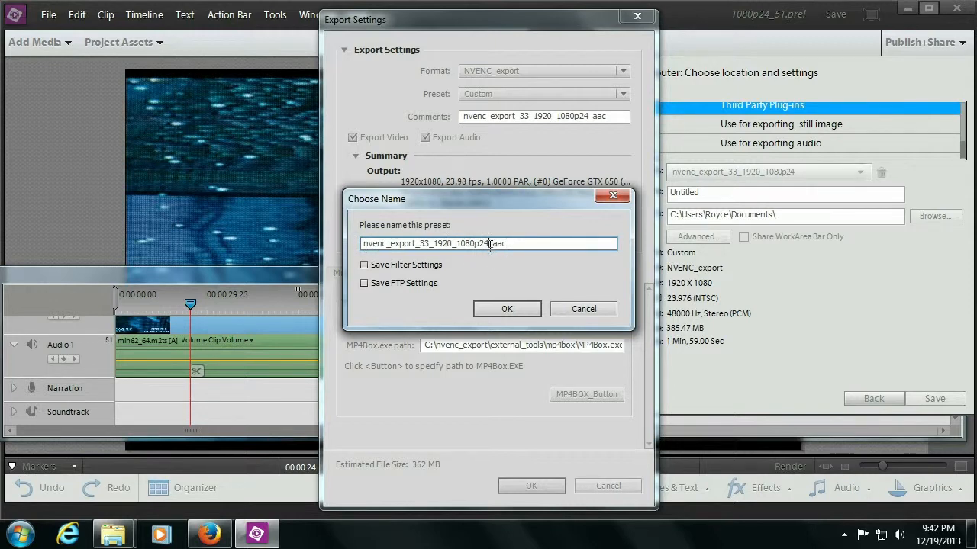
pyautogui.moveTo(490, 244); pyautogui.dragTo(355, 244)
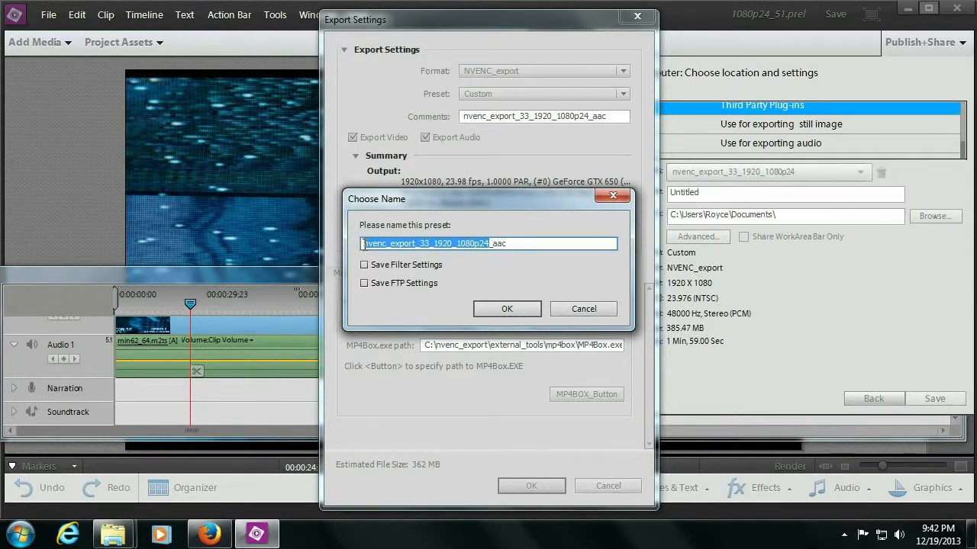
pyautogui.moveTo(489, 244); pyautogui.dragTo(528, 245)
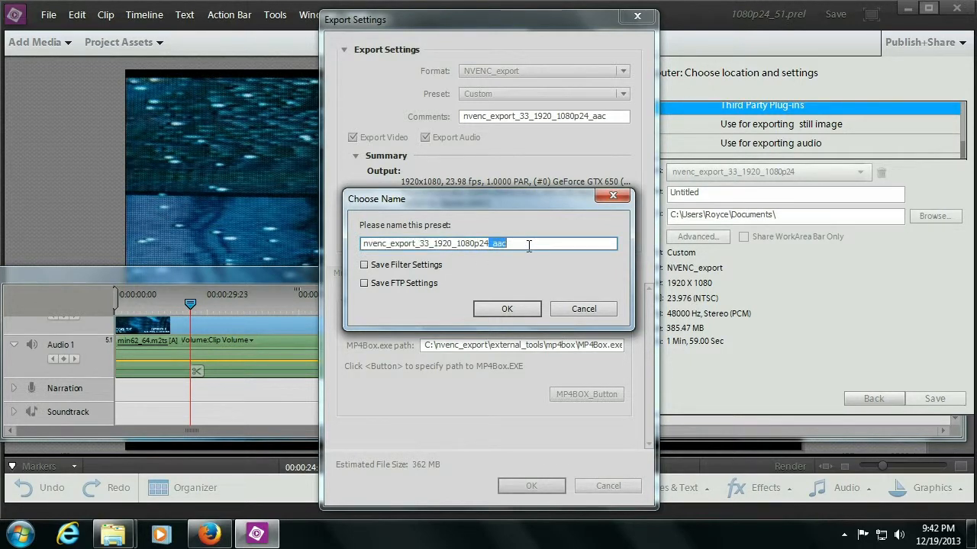
pyautogui.click(504, 308)
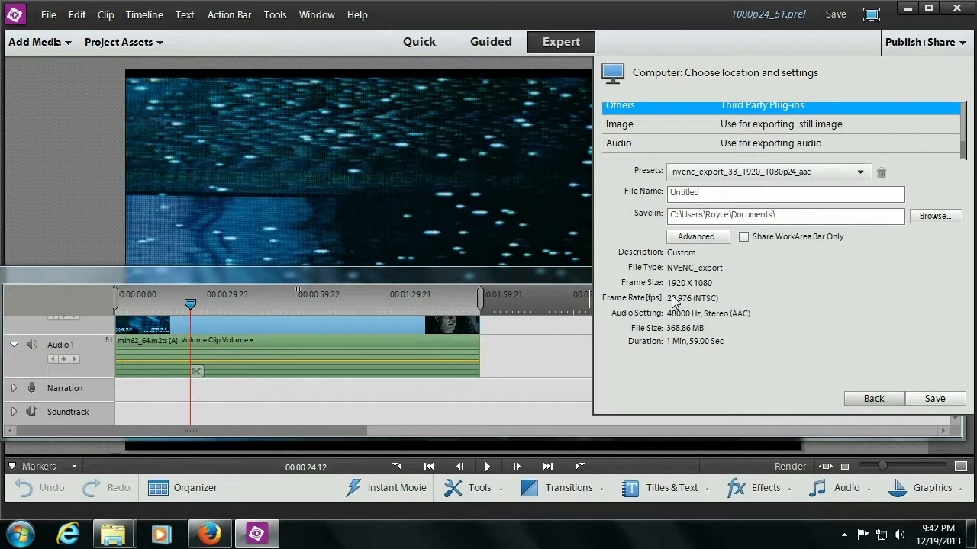
# Export the video with the file name myexport1 using the nvenc_export_33_1920_1080p24_aac preset.
pyautogui.moveTo(751, 197); pyautogui.dragTo(633, 190)
pyautogui.write('myexport1')
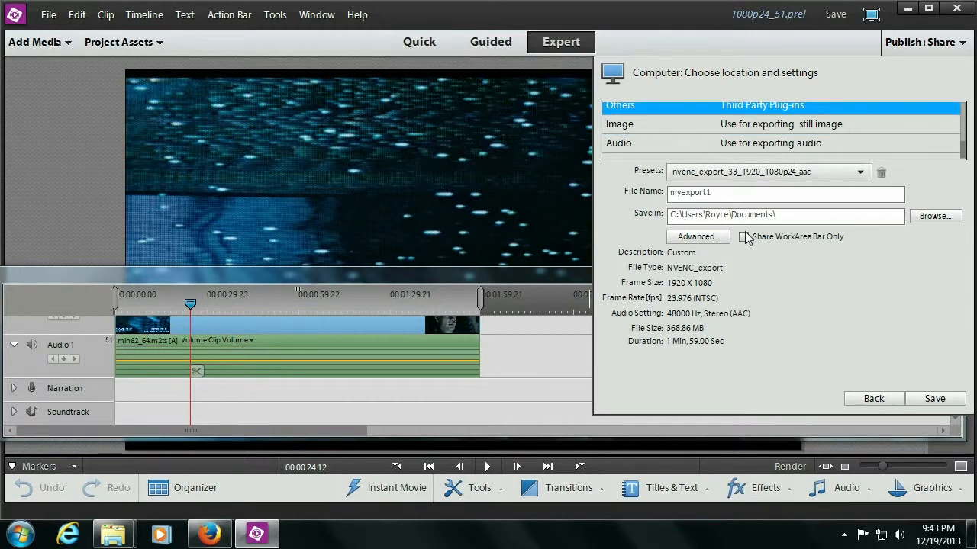
pyautogui.click(766, 169)
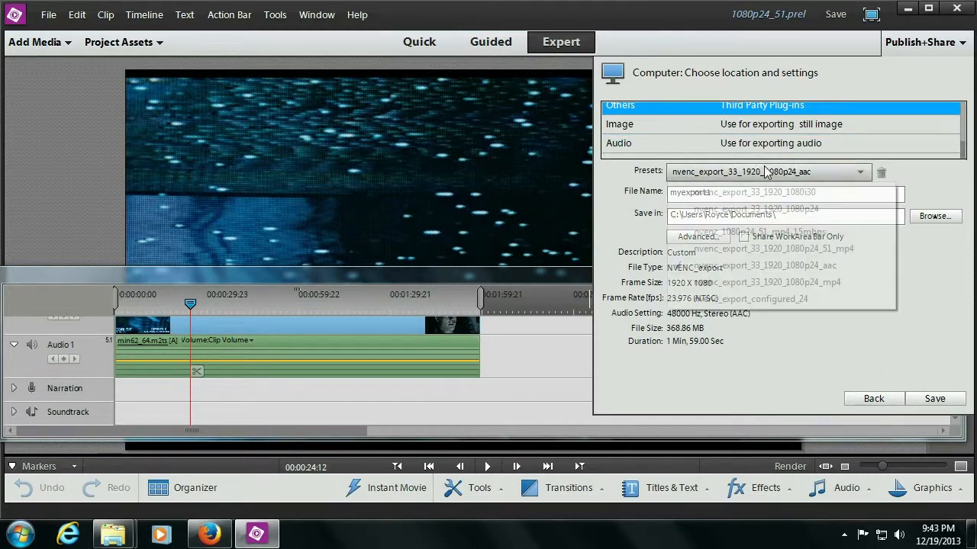
pyautogui.click(752, 266)
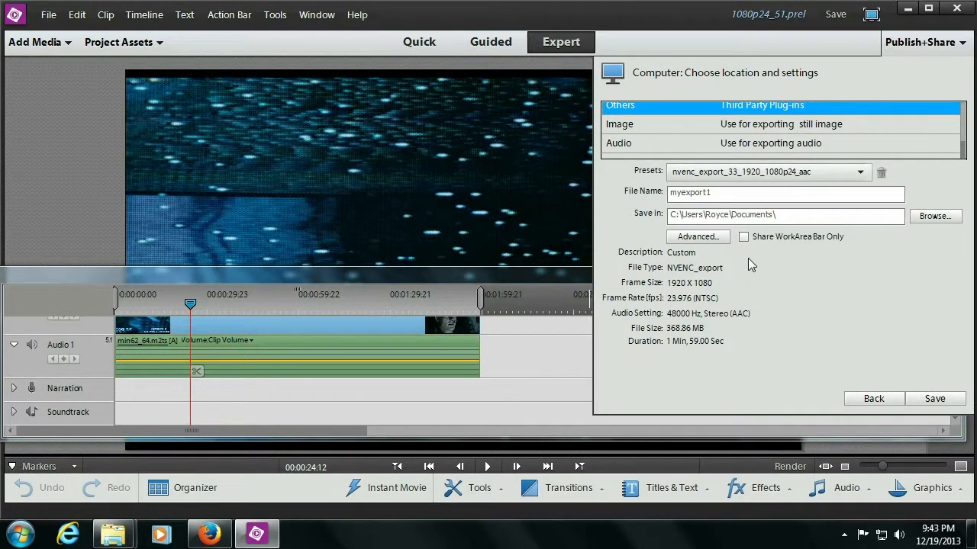
pyautogui.click(931, 401)
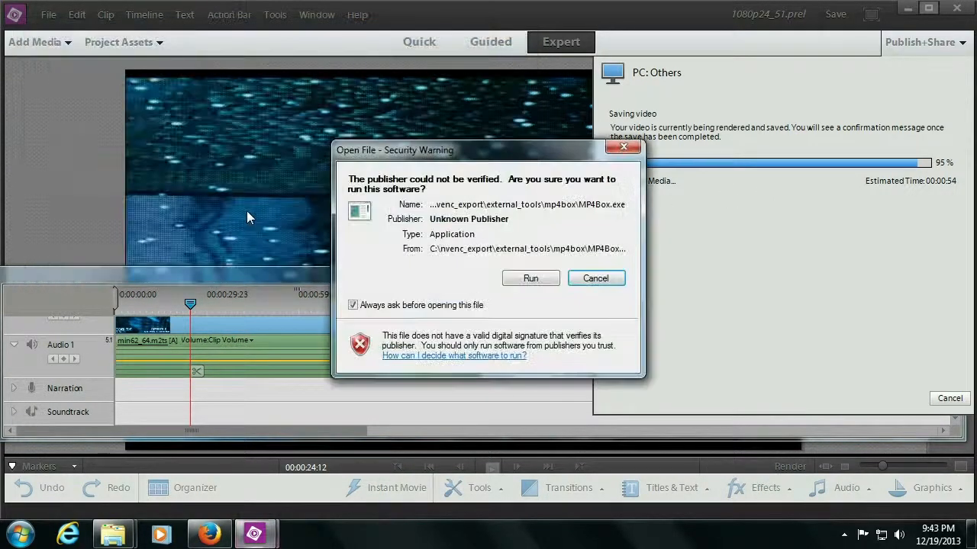
# Allow MP4Box.exe to run despite the unverified publisher, and close the finished export.
pyautogui.moveTo(488, 160); pyautogui.dragTo(503, 160)
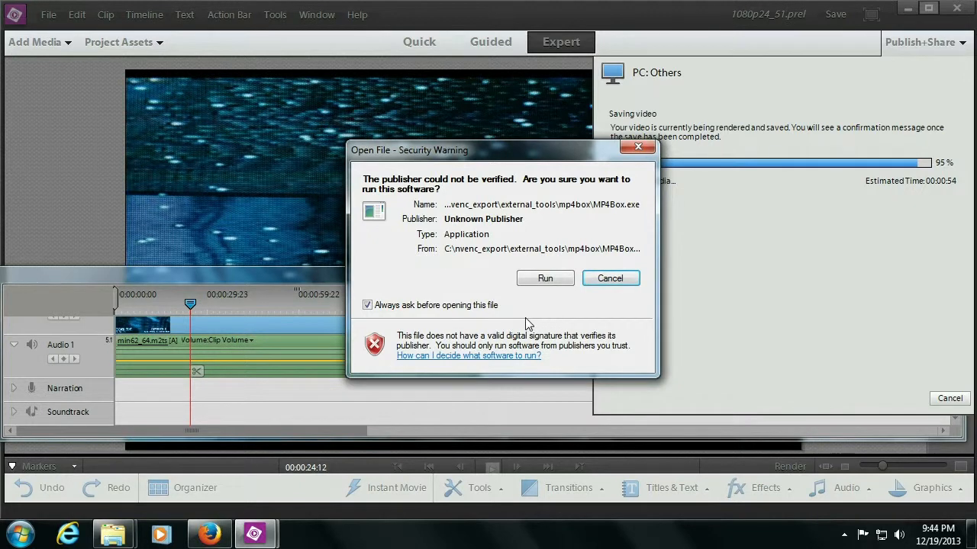
pyautogui.click(543, 278)
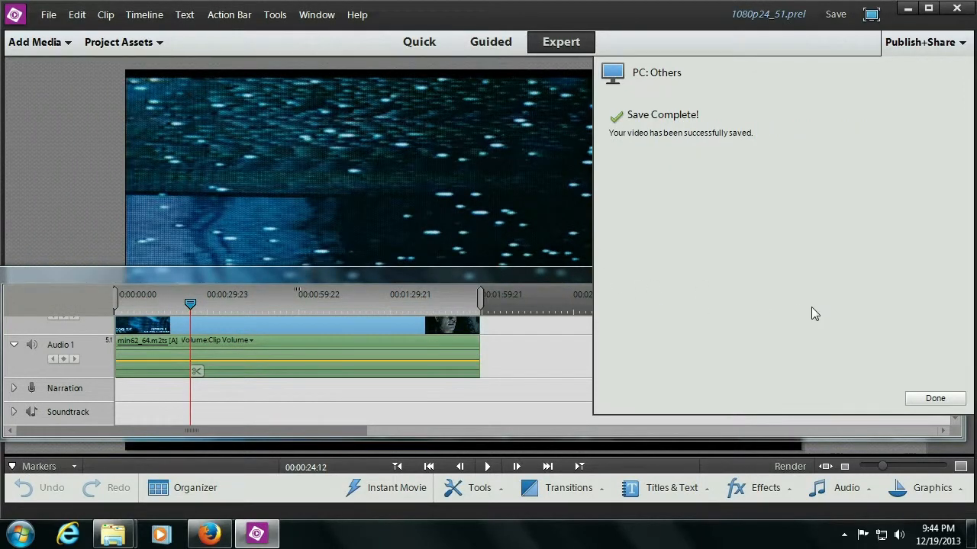
pyautogui.click(937, 399)
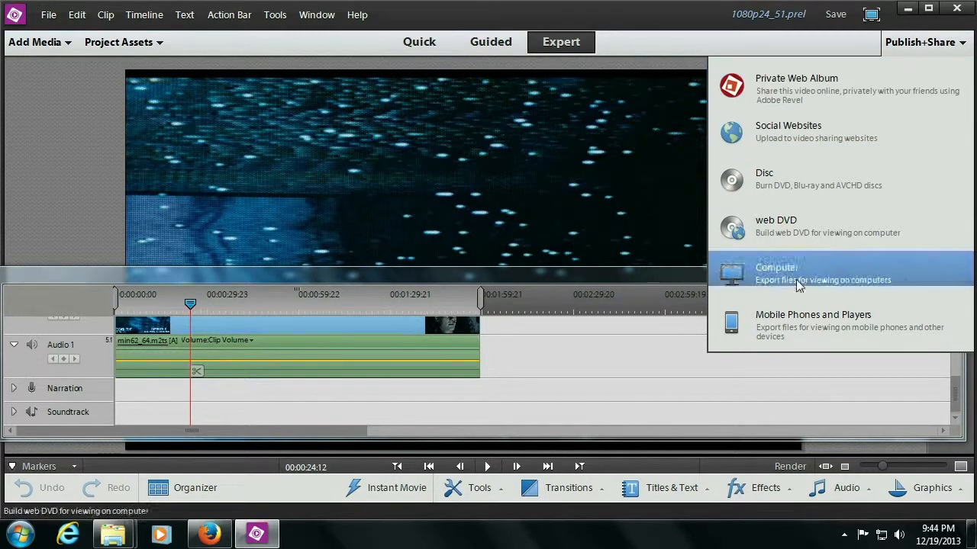
# Switch to the Documents library in Windows Explorer and inspect the media details of the exported myexport1 file.
pyautogui.moveTo(113, 534)
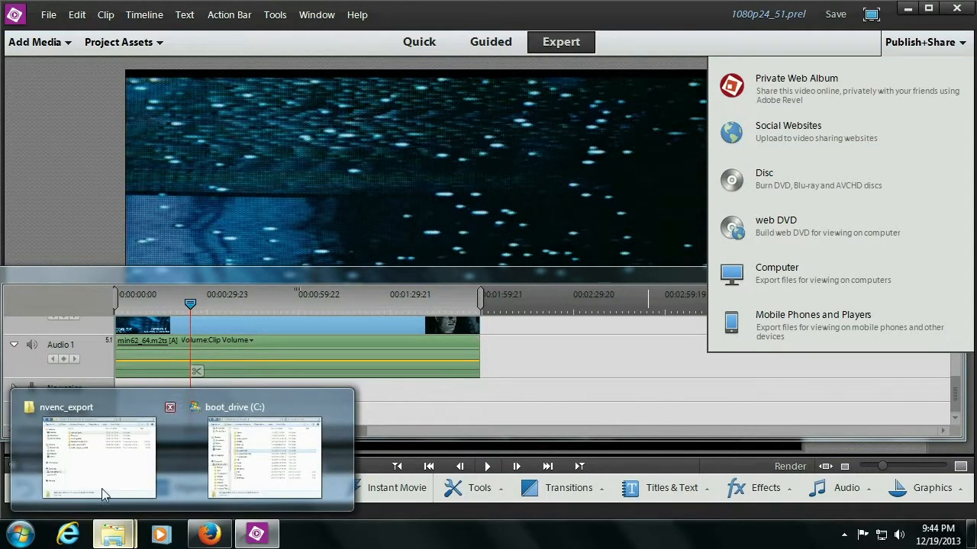
pyautogui.click(247, 453)
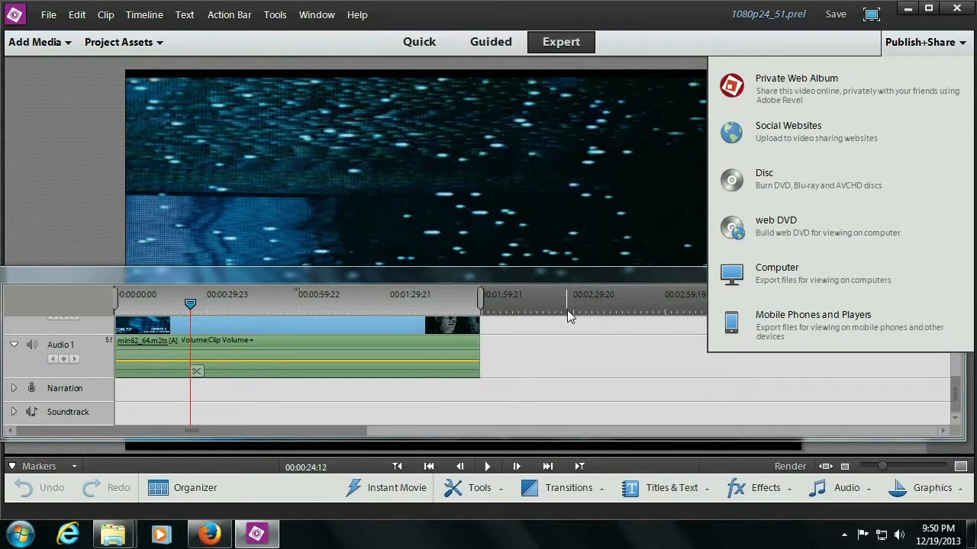
pyautogui.click(907, 9)
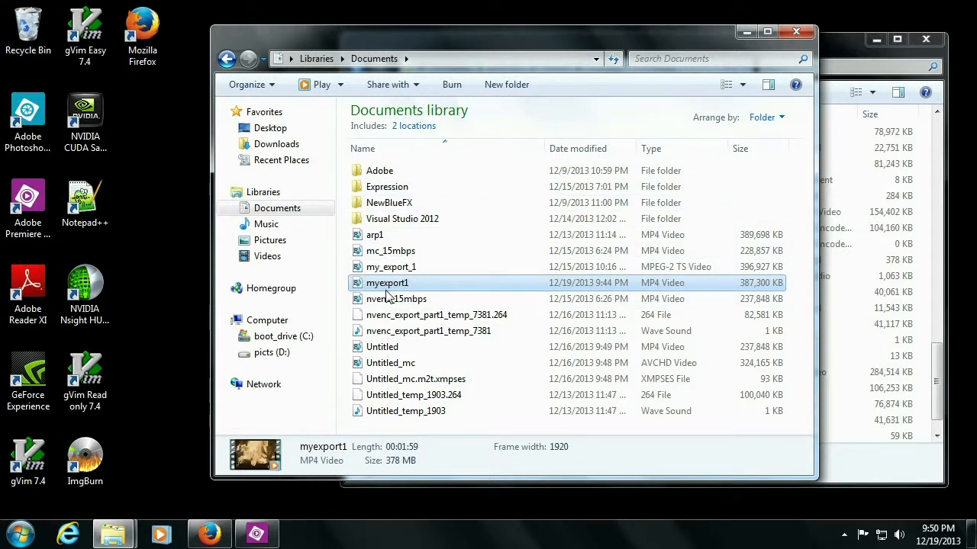
pyautogui.moveTo(391, 291)
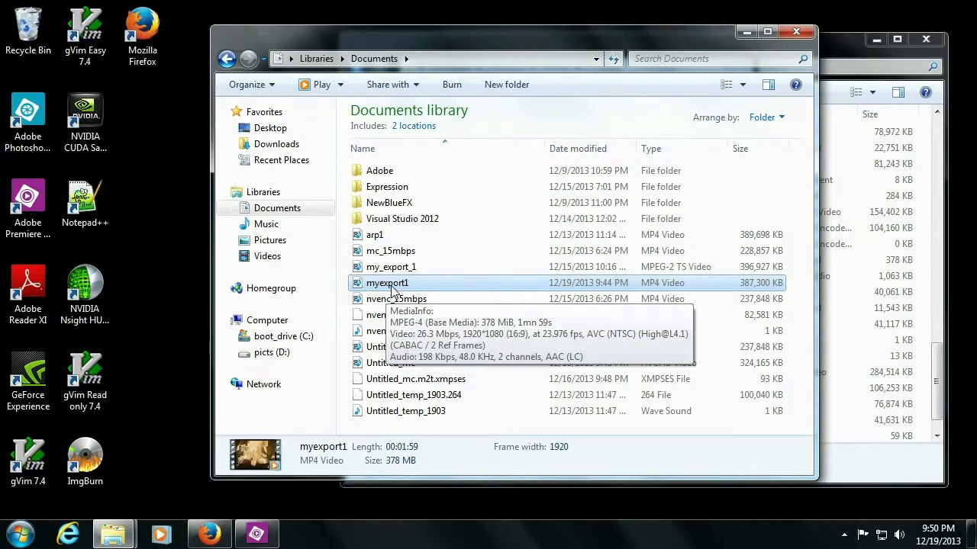
# Play myexport1 full screen in Windows Media Player, skip ahead in the video, pause it and leave full screen.
pyautogui.doubleClick(391, 286)
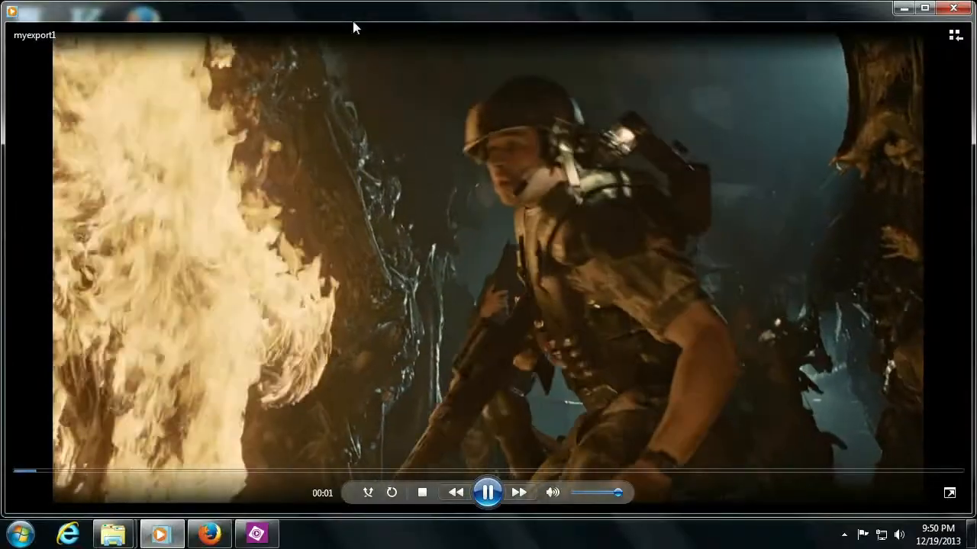
pyautogui.doubleClick(361, 59)
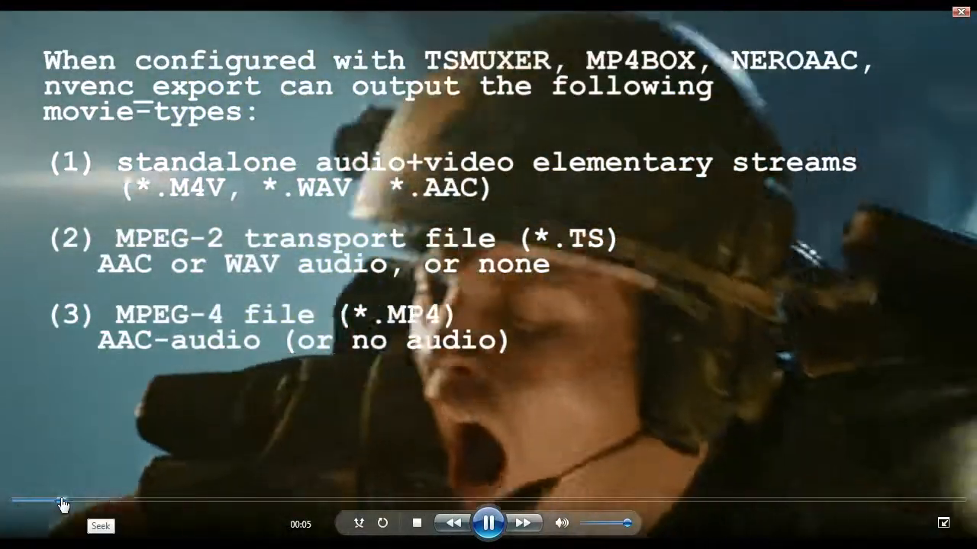
pyautogui.moveTo(62, 500); pyautogui.dragTo(213, 509)
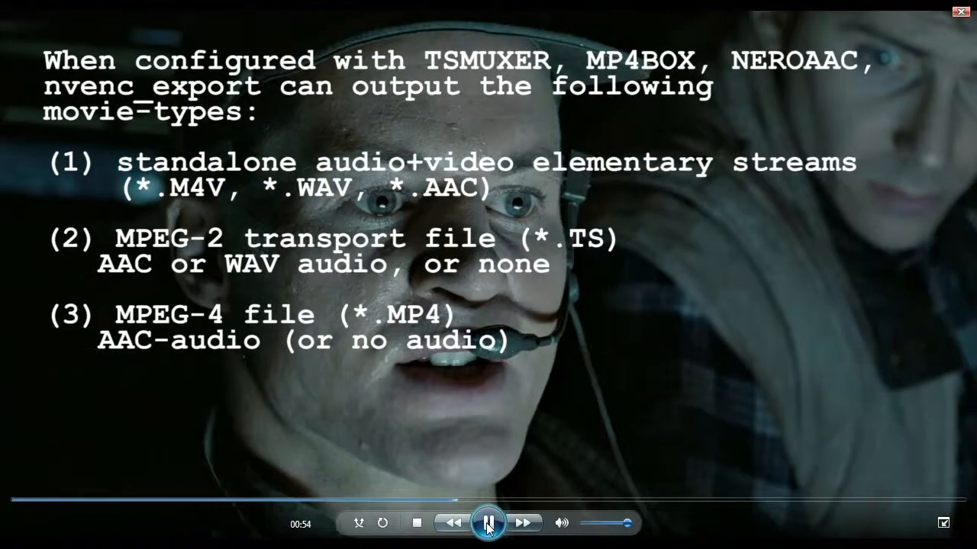
pyautogui.click(489, 525)
pyautogui.press('Escape')
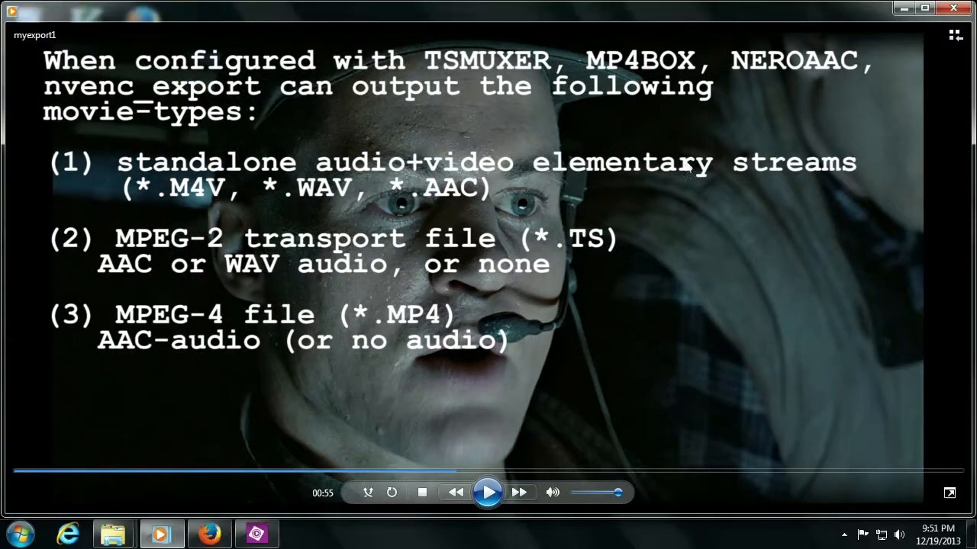